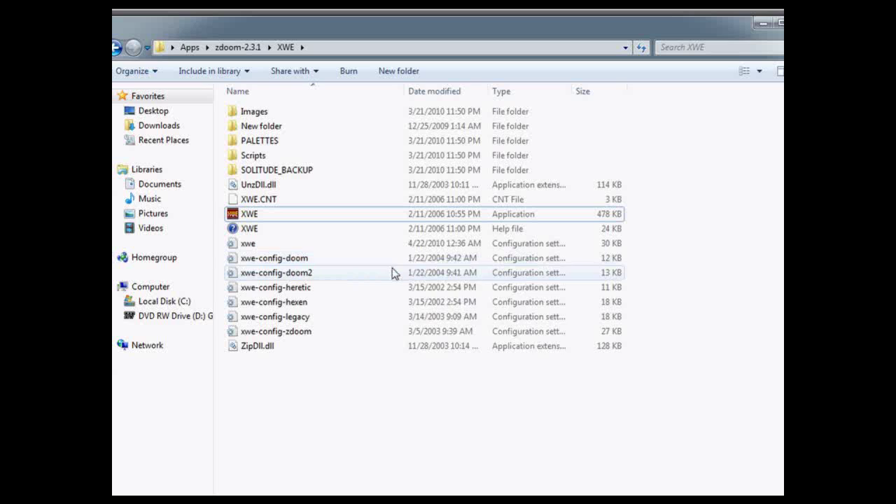
Launch XWE with administrator rights.
click(564, 216)
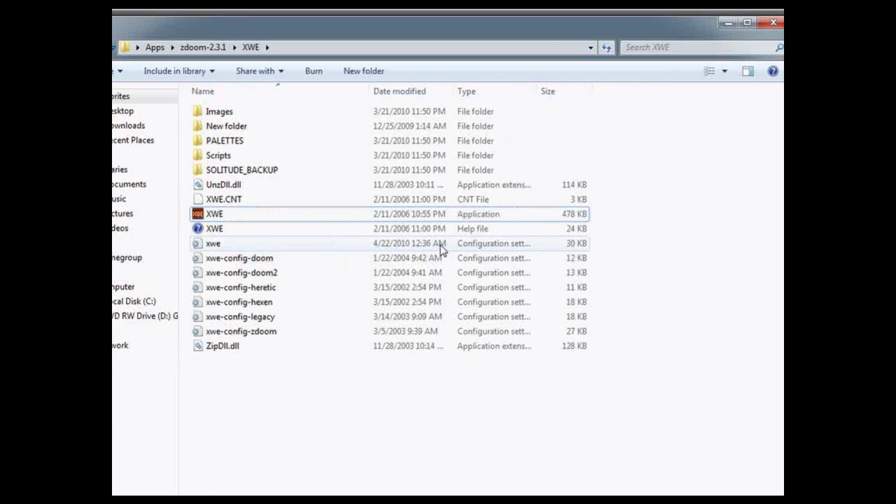
right_click(329, 214)
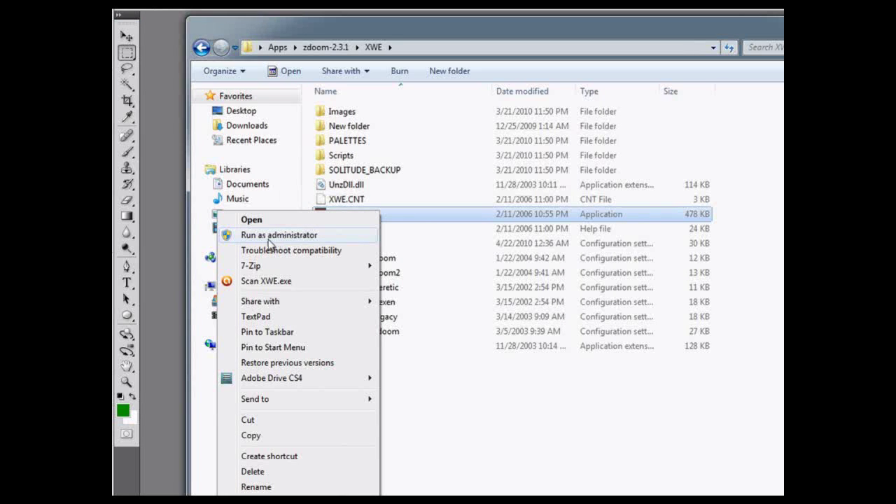
click(279, 235)
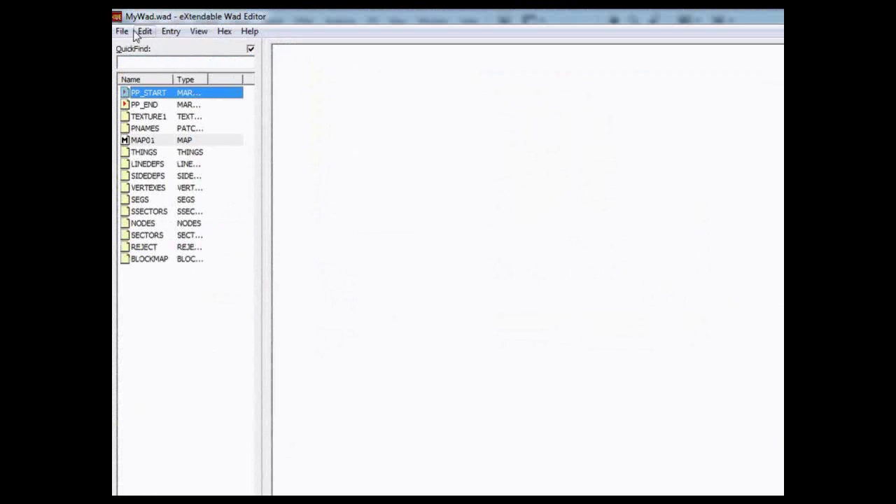
Close MyWad.wad and open the recently used DOOM2.WAD.
click(122, 31)
click(149, 97)
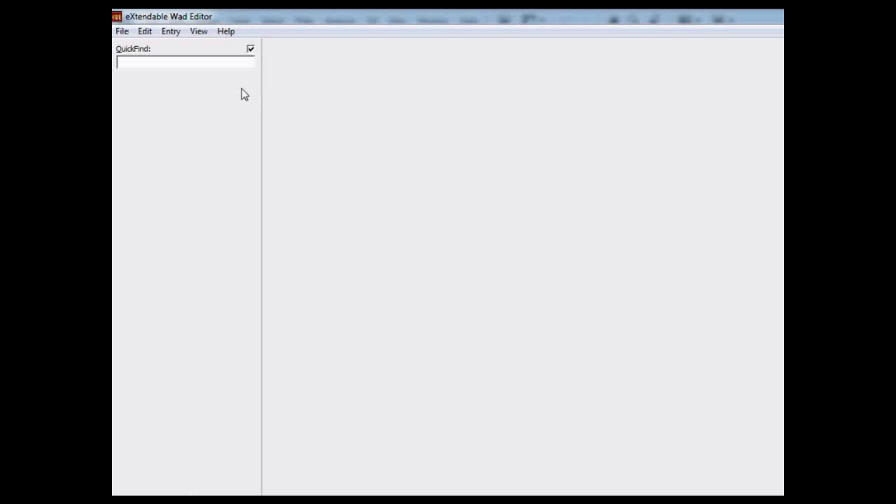
click(119, 32)
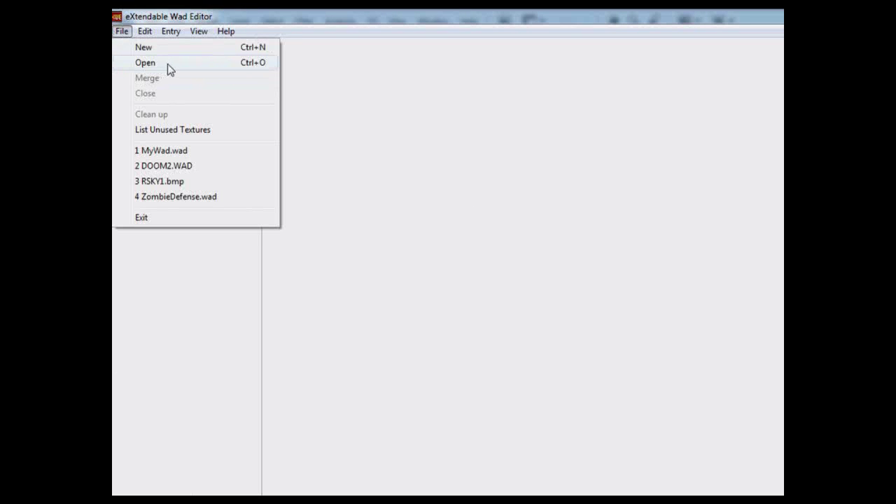
click(169, 166)
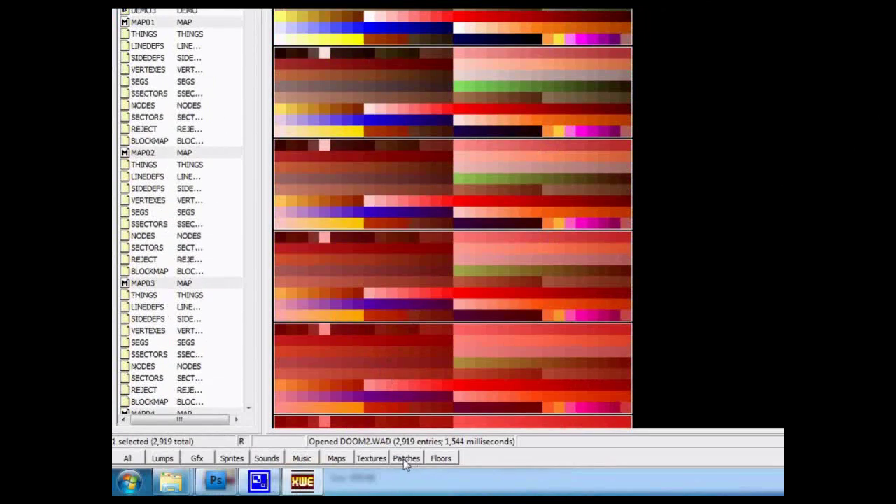
Glance at the Textures and Maps filters and MAP16, then filter DOOM2.WAD's list to patches.
click(407, 460)
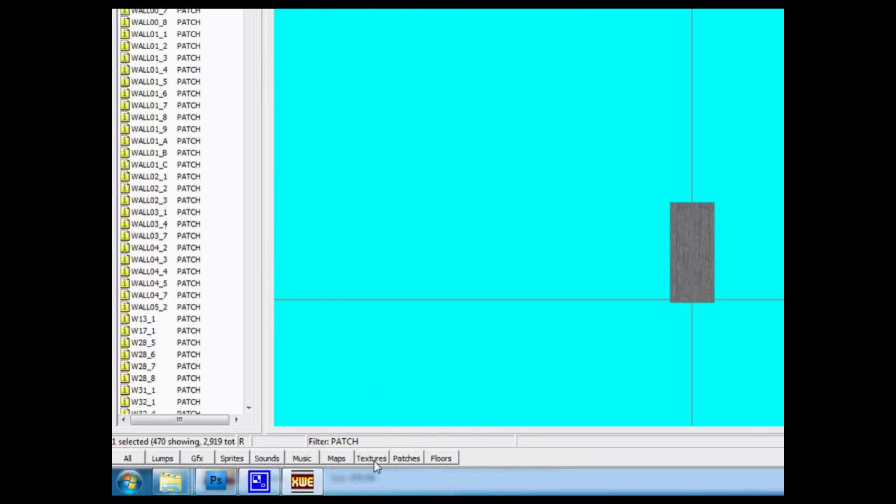
click(371, 460)
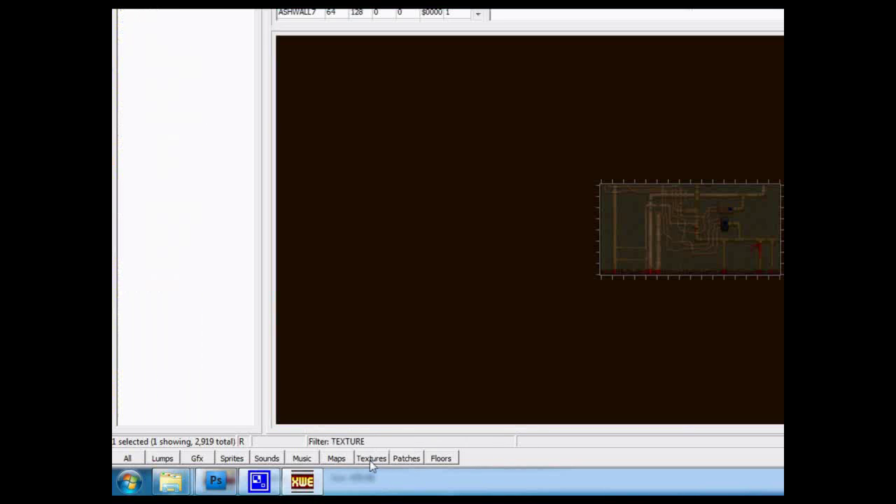
click(337, 461)
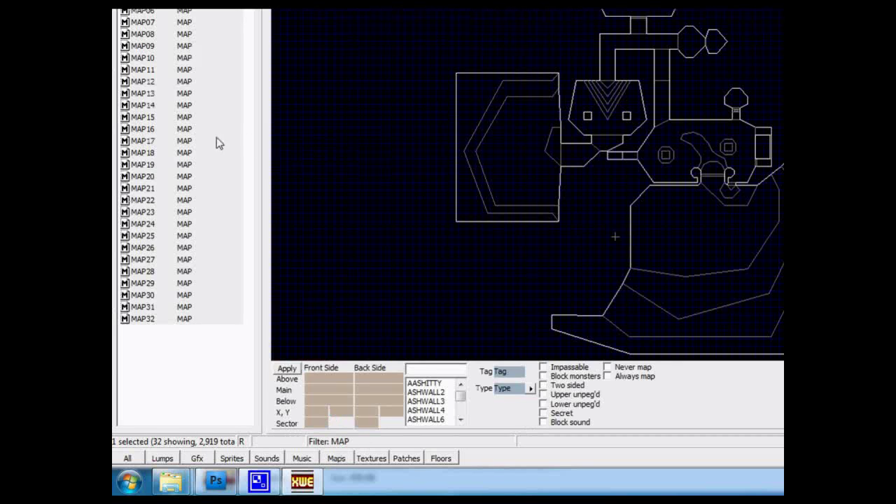
click(150, 127)
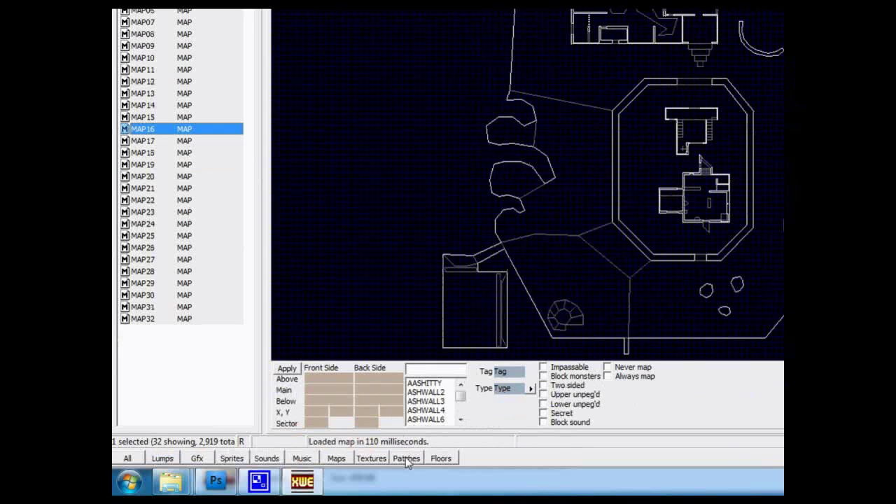
click(405, 460)
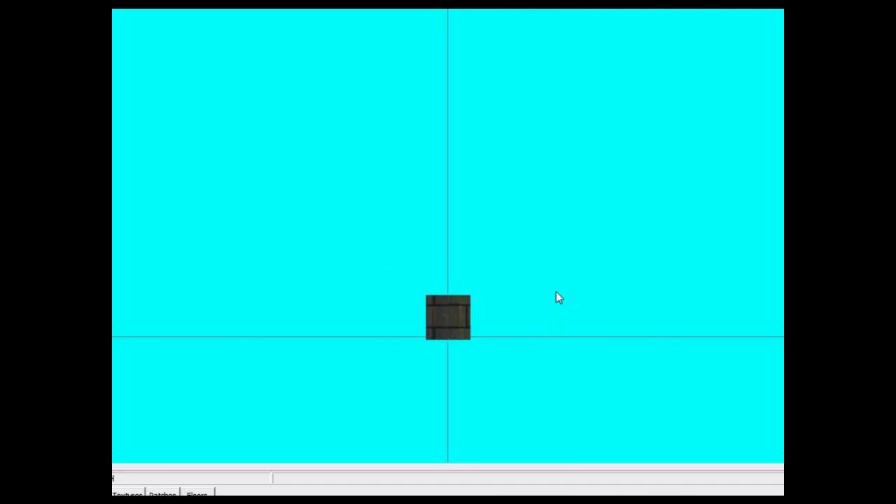
key(Down)
key(Down)
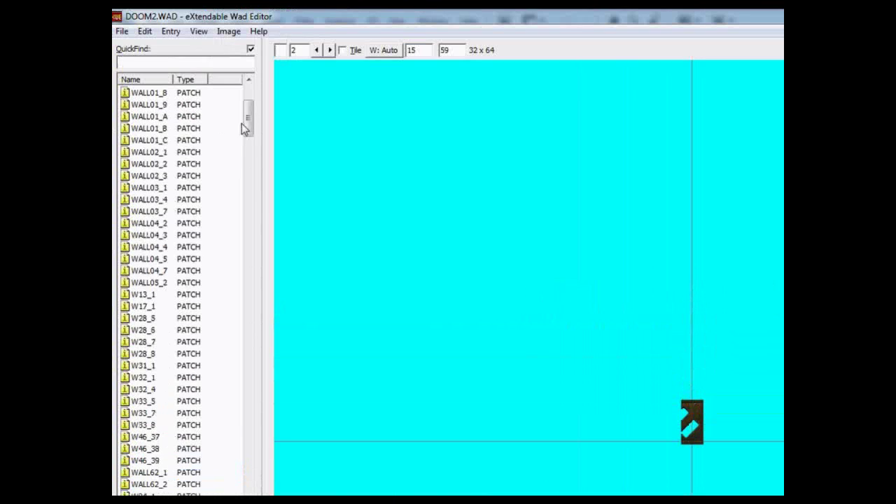
Scroll the patch list down to the RSKY entries and preview RSKY2 and RSKY1.
drag(253, 125, 248, 218)
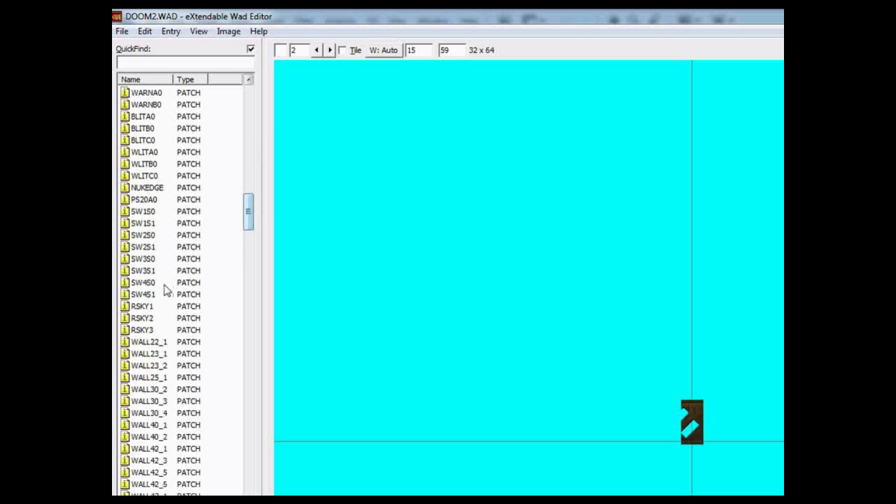
click(143, 319)
click(147, 306)
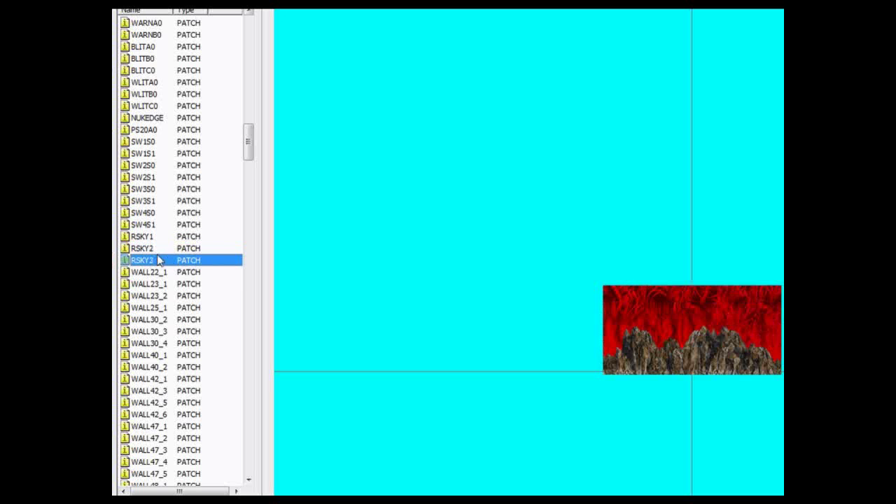
Compare the RSKY sky patches and return to RSKY1's dark cloudy sky.
click(155, 238)
click(157, 249)
click(158, 261)
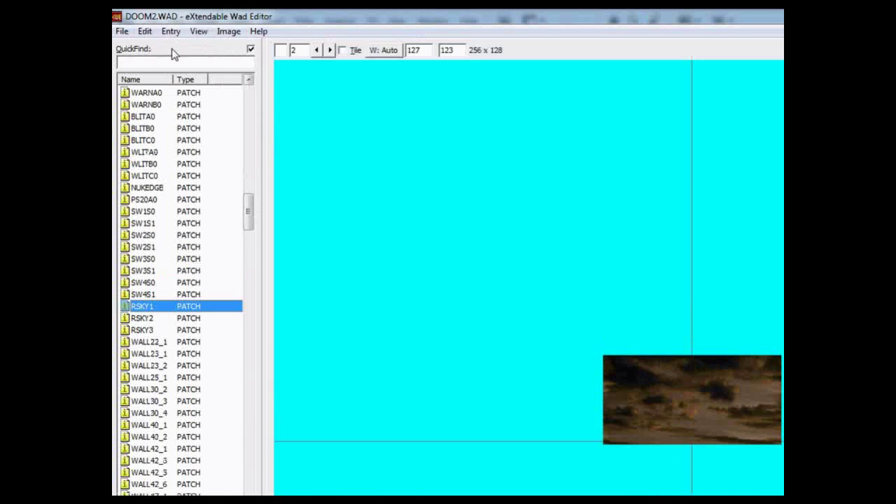
Export RSKY1 as RSKY1.bmp into the Tutorial folder and close DOOM2.WAD.
click(173, 31)
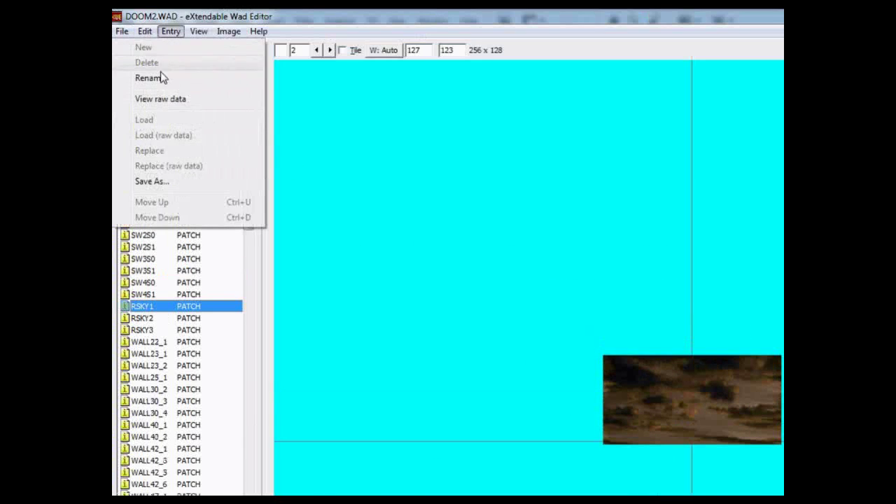
click(161, 181)
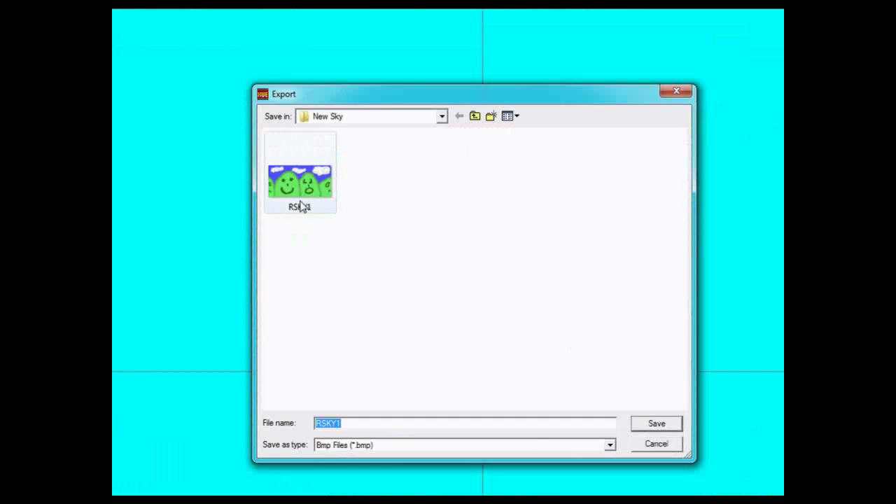
click(475, 153)
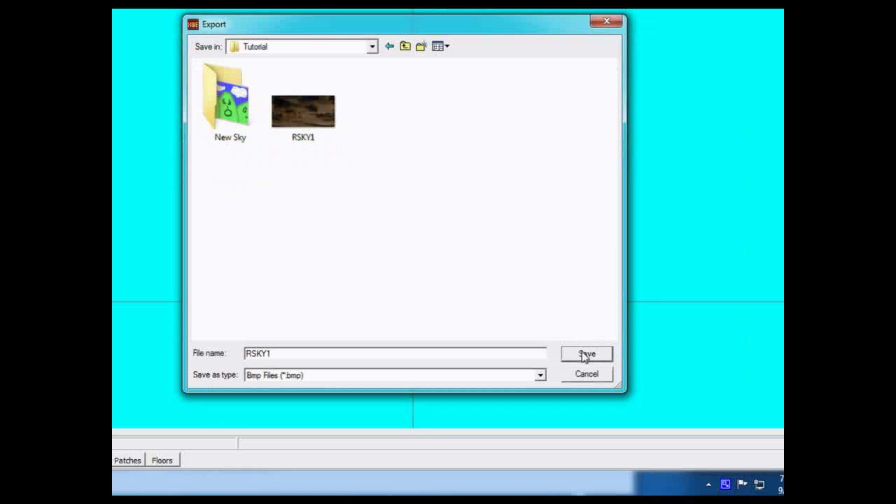
click(656, 389)
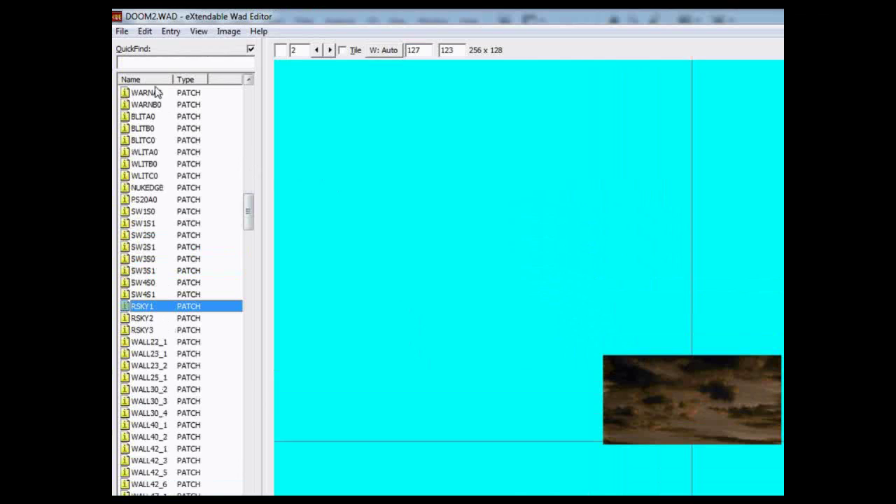
click(122, 32)
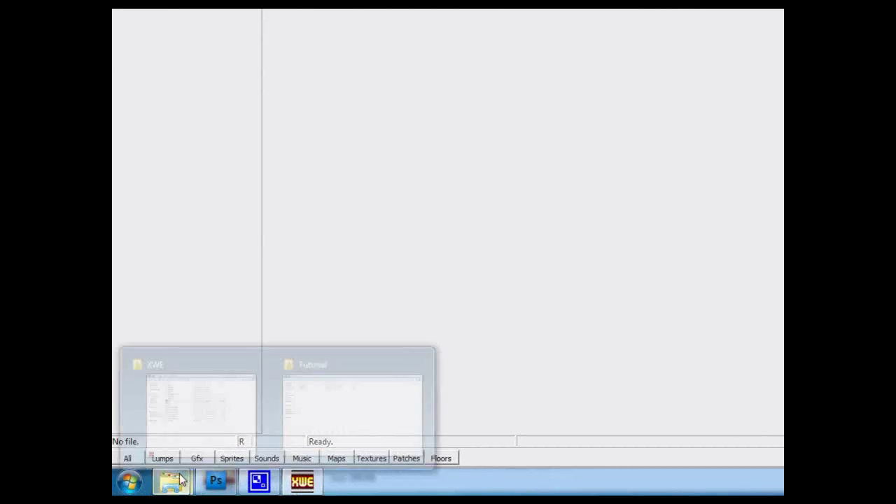
Show the Tutorial folder's contents, including the 34 KB RSKY1 BMP, in Windows Explorer.
mouse_move(325, 394)
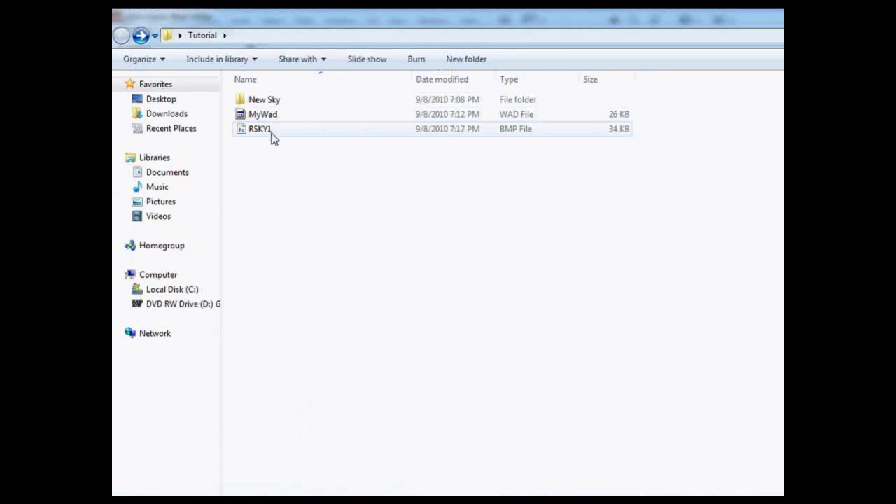
click(273, 137)
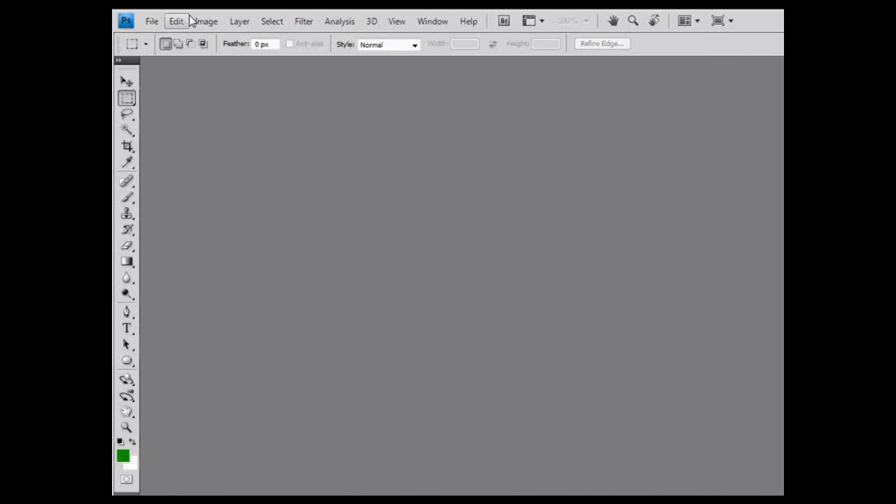
Open RSKY1.bmp from the Tutorial folder in Photoshop.
click(152, 21)
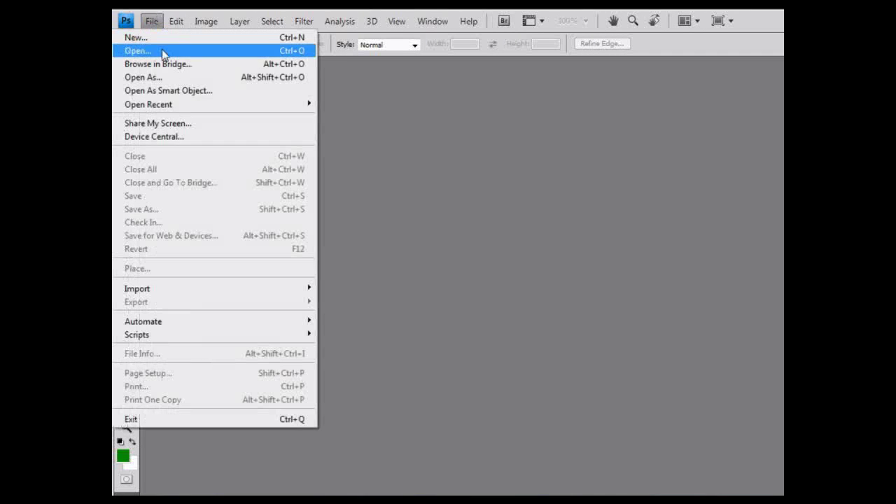
click(138, 50)
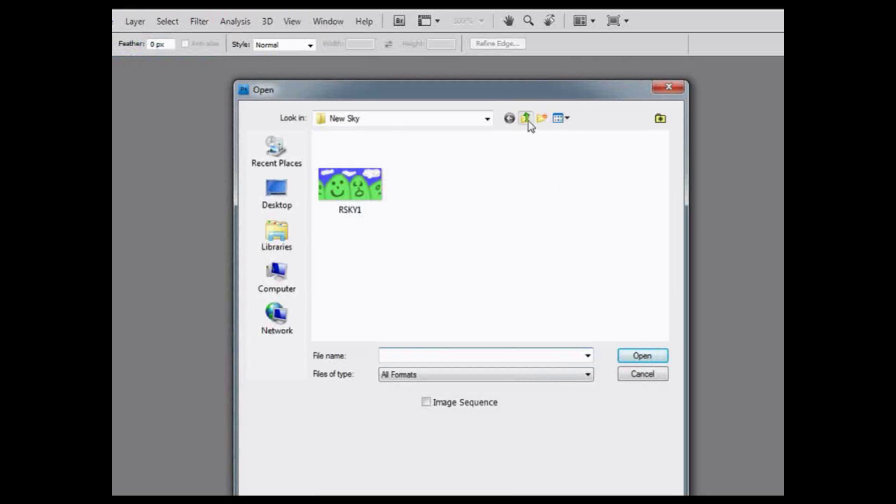
click(526, 118)
double_click(495, 174)
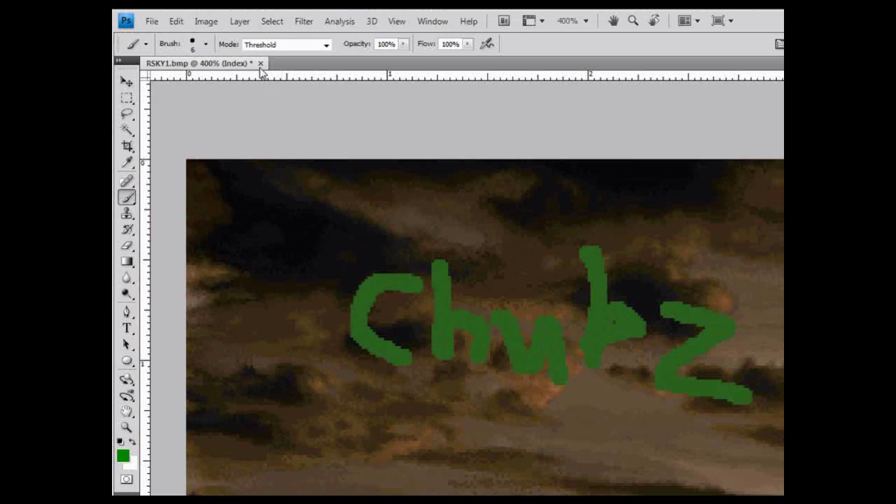
Close the scribbled RSKY1.bmp unsaved, open the New Sky RSKY1 hills image and zoom in.
click(260, 63)
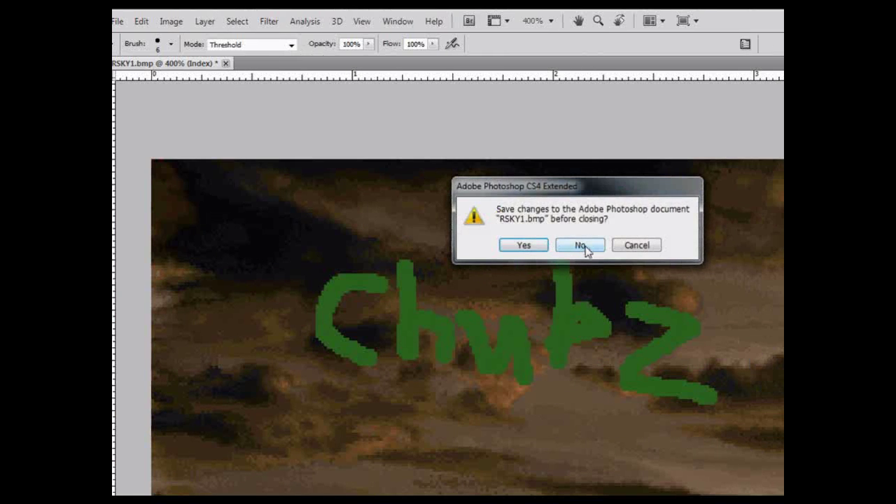
click(583, 245)
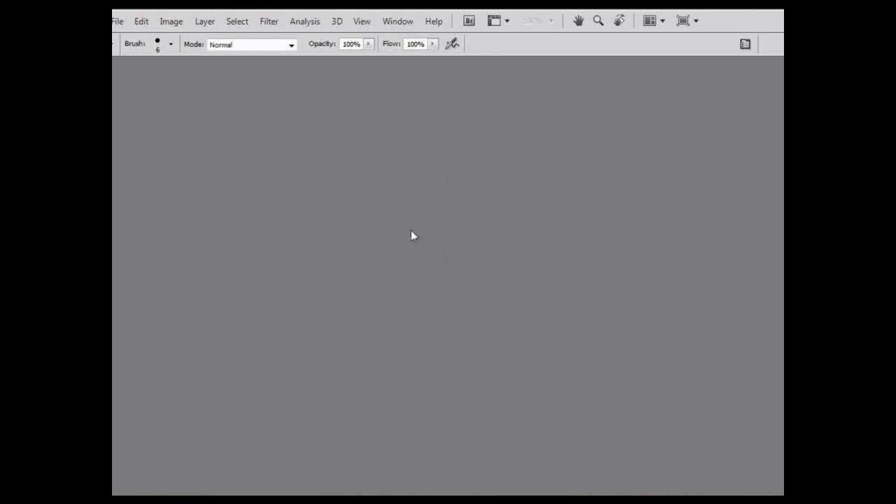
click(117, 21)
click(159, 47)
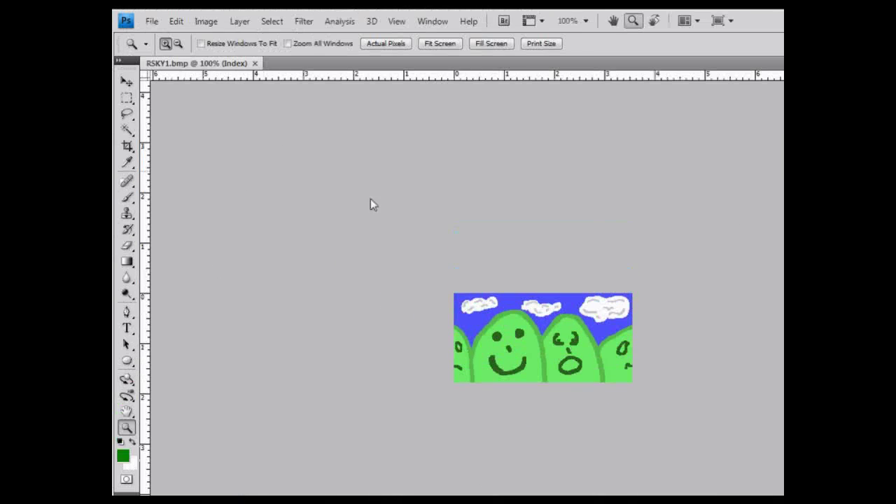
click(545, 266)
click(588, 357)
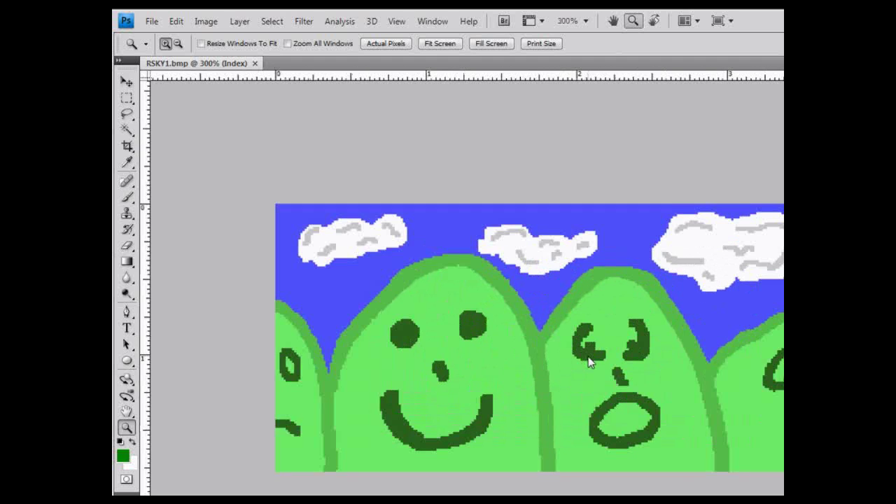
click(588, 357)
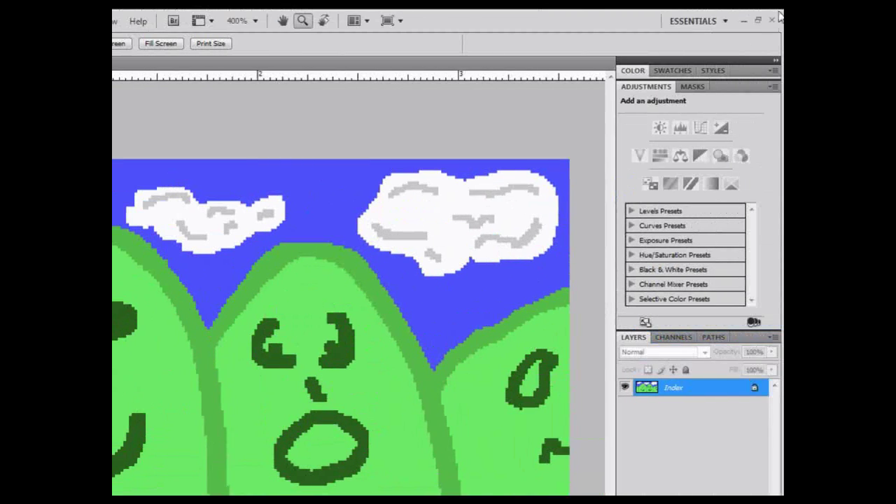
Quit Photoshop and clear the file selection in the Explorer folder.
click(772, 22)
drag(310, 246, 400, 330)
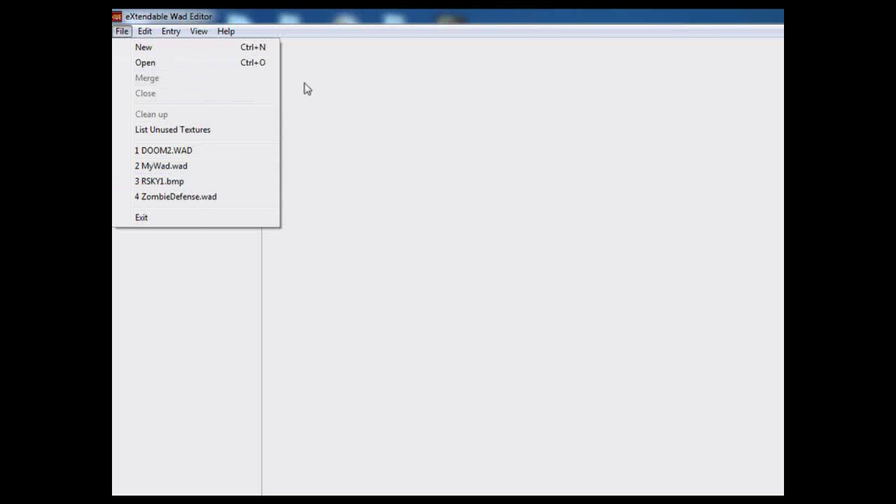
Reopen MyWad.wad from XWE's recent files list.
click(235, 168)
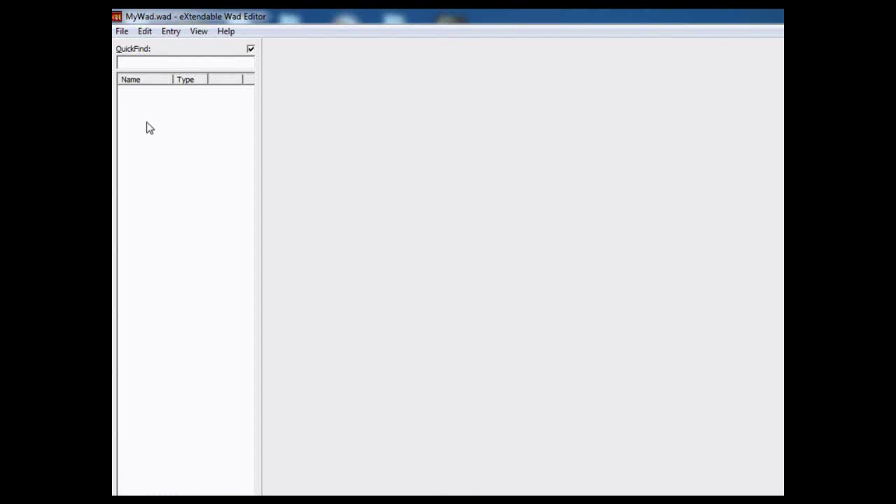
Load the RSKY1 cartoon hills image from New Sky as a PATCH entry, then exit XWE.
click(171, 31)
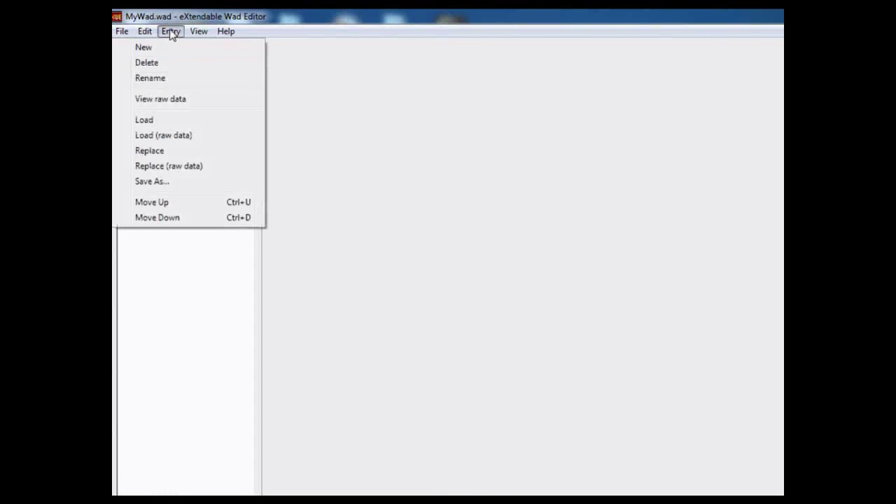
click(180, 119)
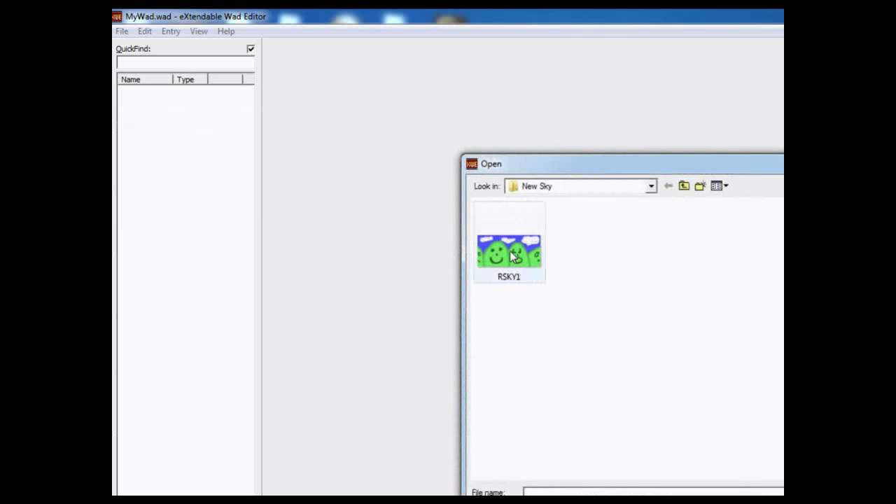
double_click(511, 253)
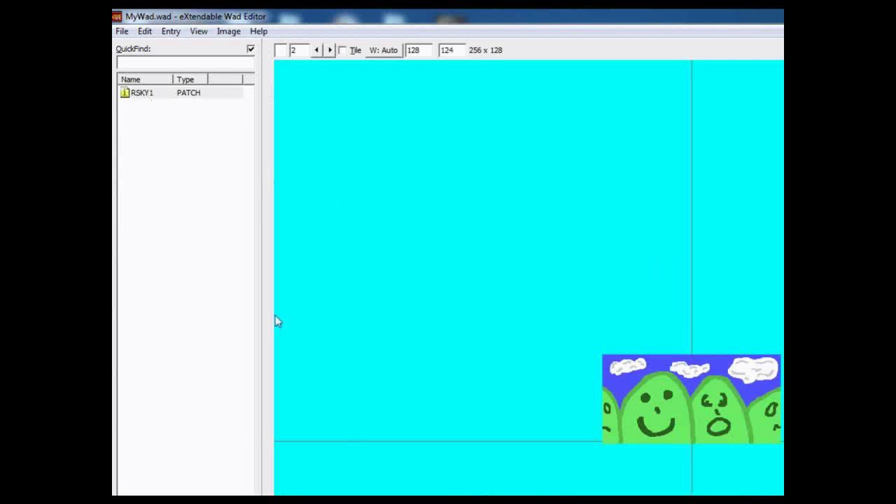
click(148, 93)
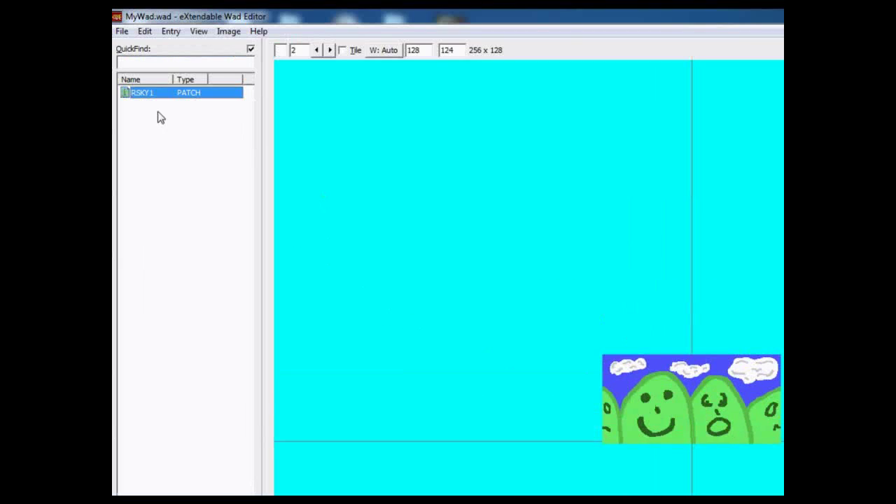
click(124, 32)
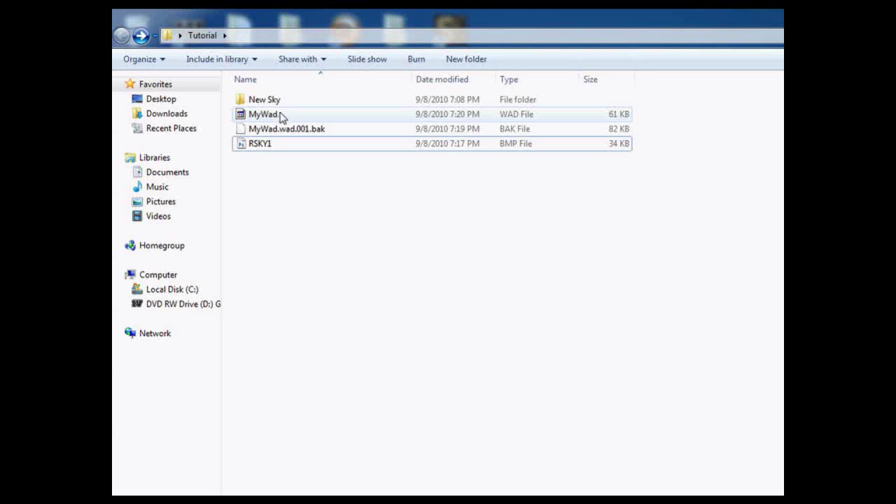
Open the RSKY1 image from the New Sky folder in Photoshop CS4, accepting the Adobe license.
double_click(290, 100)
double_click(280, 113)
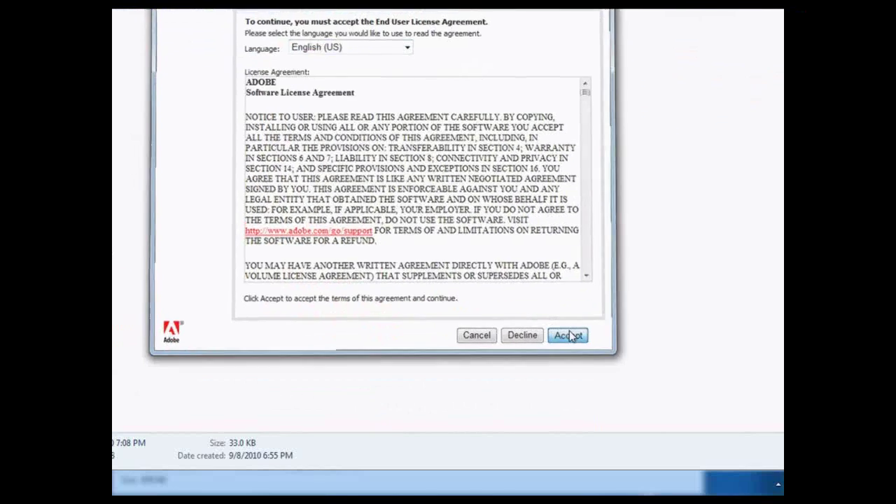
click(774, 477)
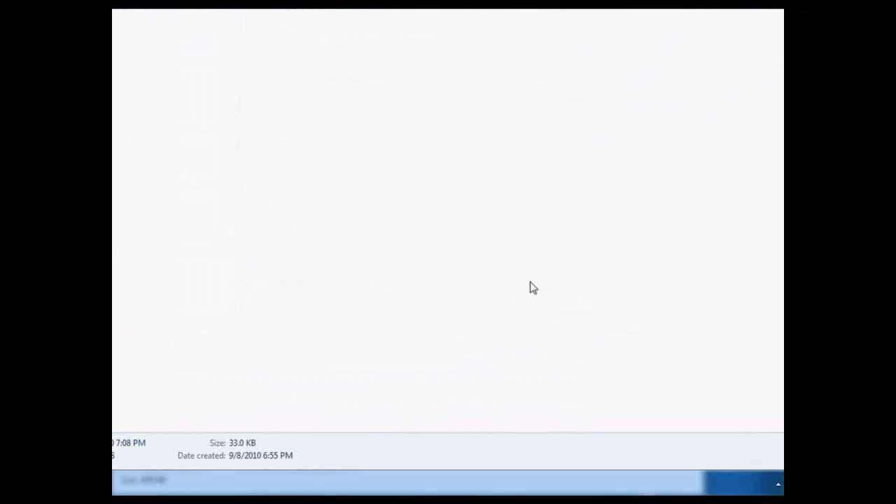